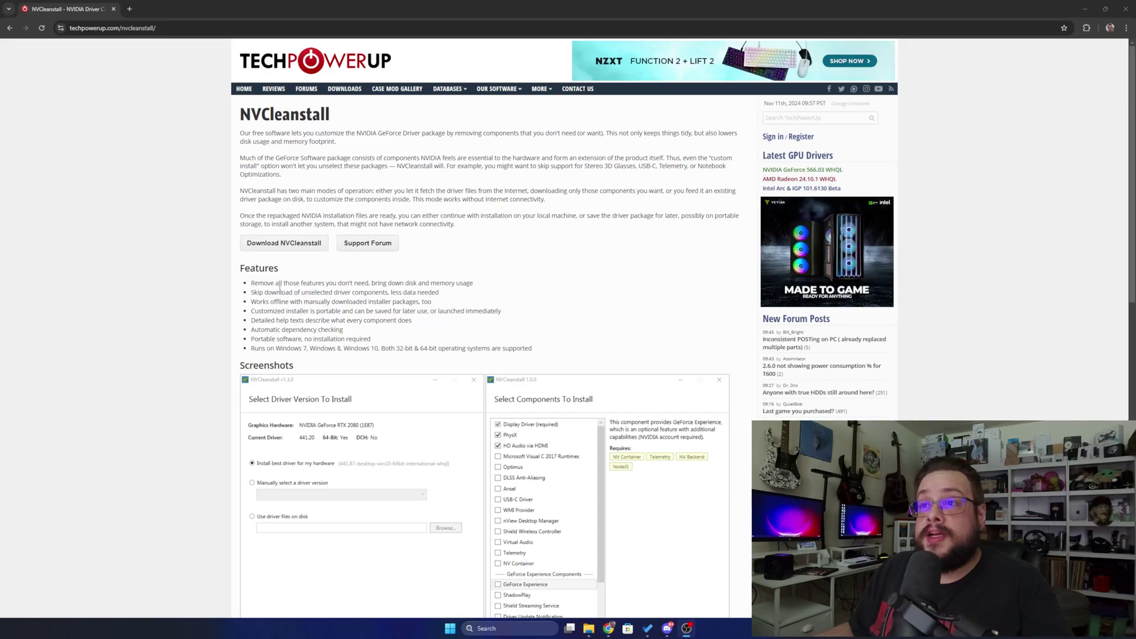
- Download NVCleanstall v1.16.0 from a TechPowerUp server, then minimize the browser
scroll(280, 288, down, 3)
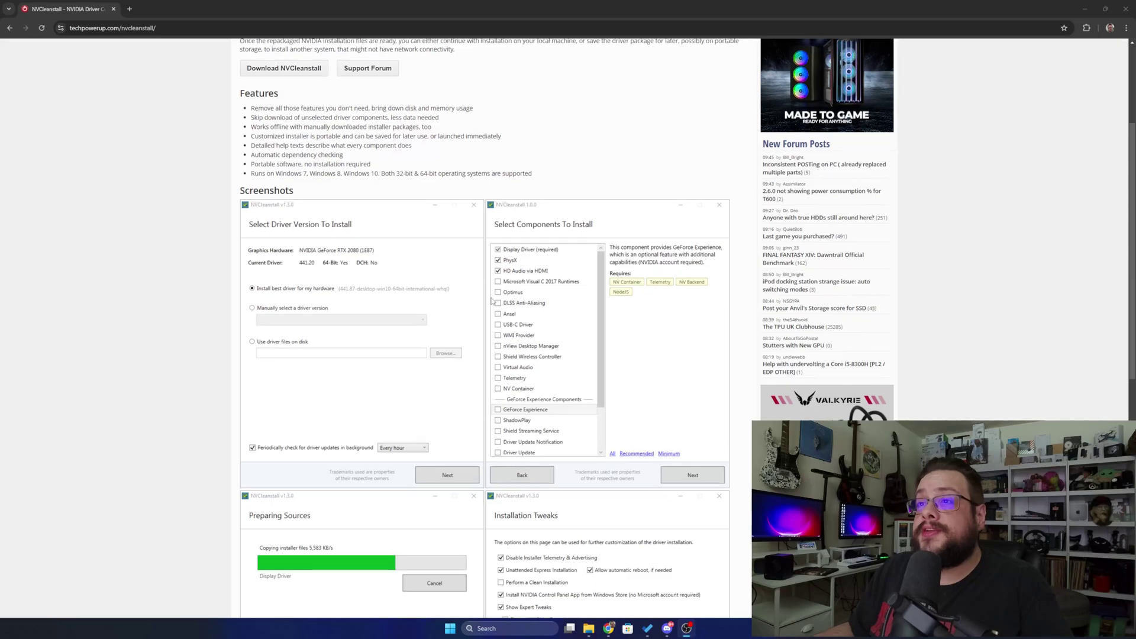
scroll(330, 274, up, 3)
click(307, 249)
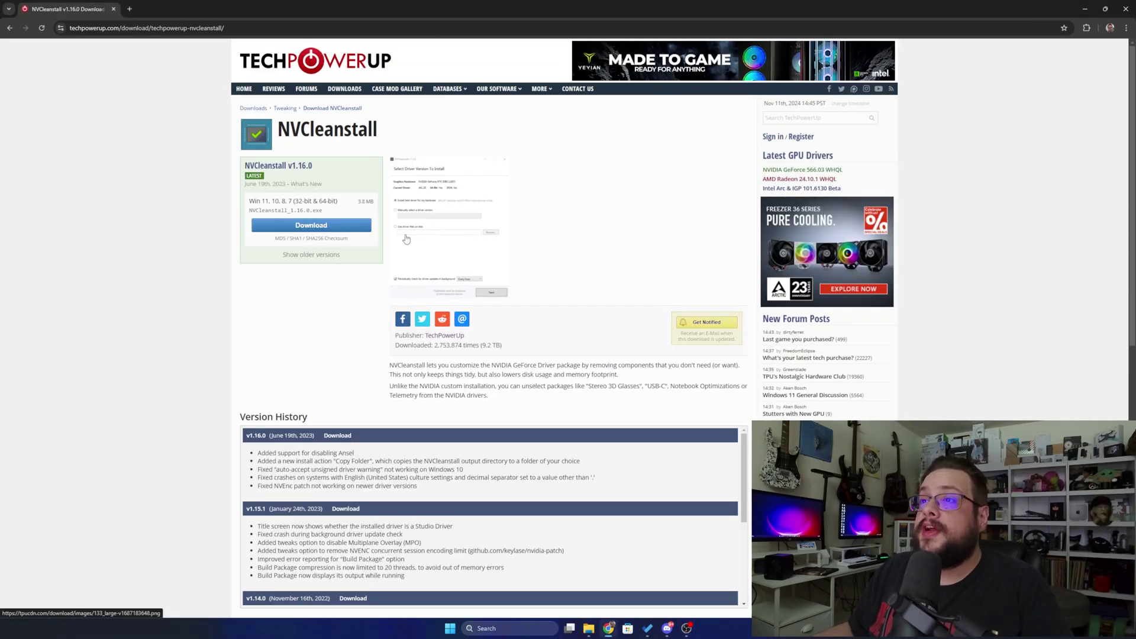
click(302, 228)
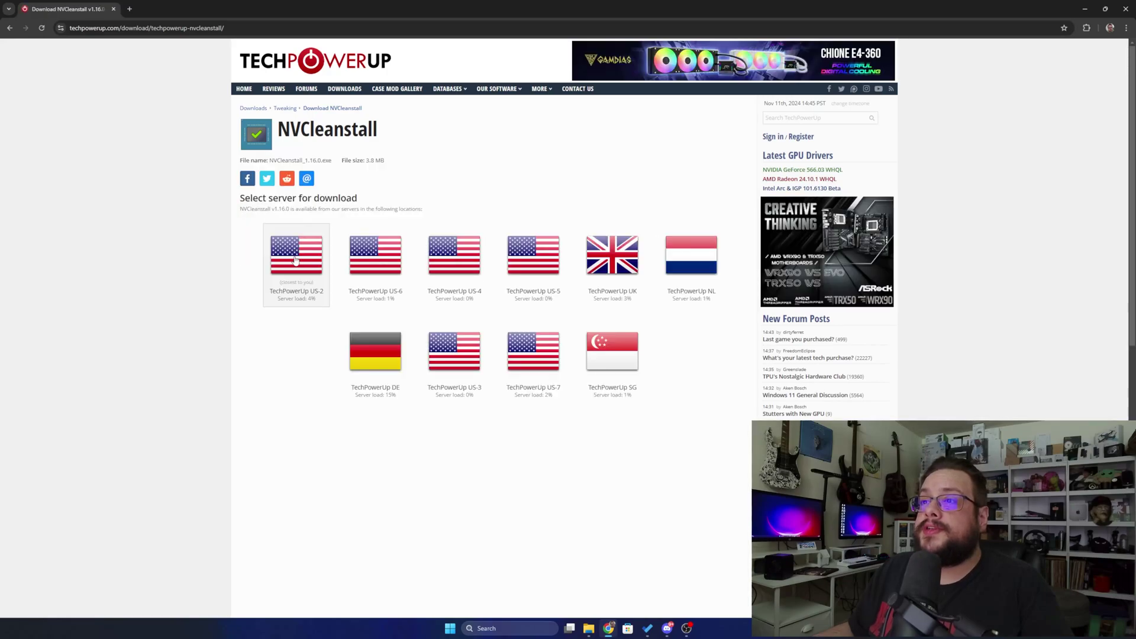
click(368, 261)
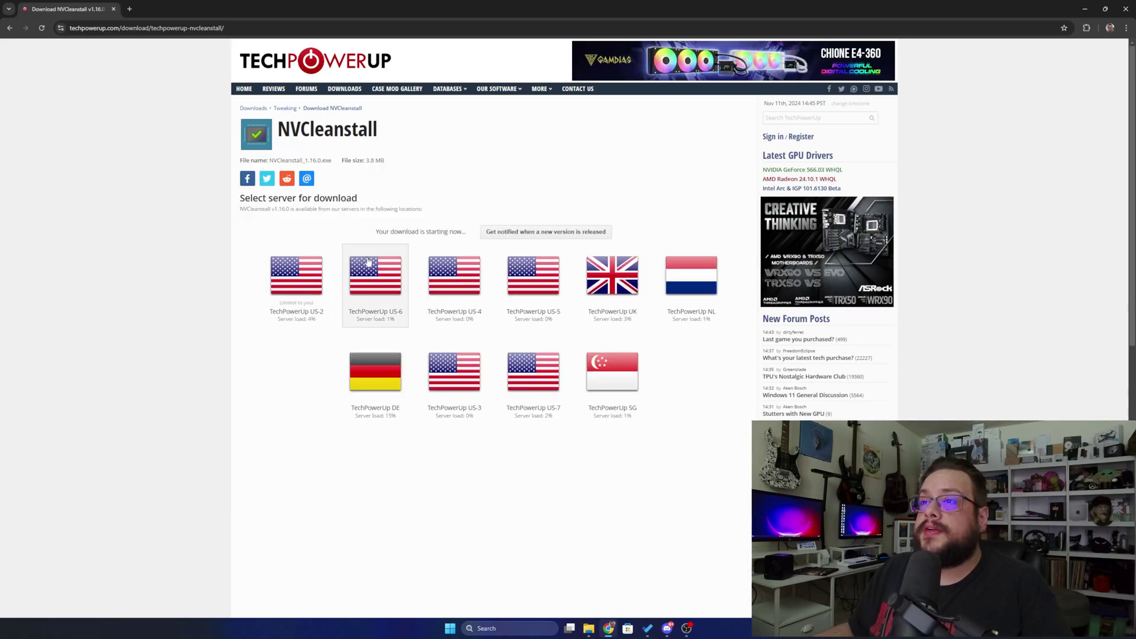
click(1081, 9)
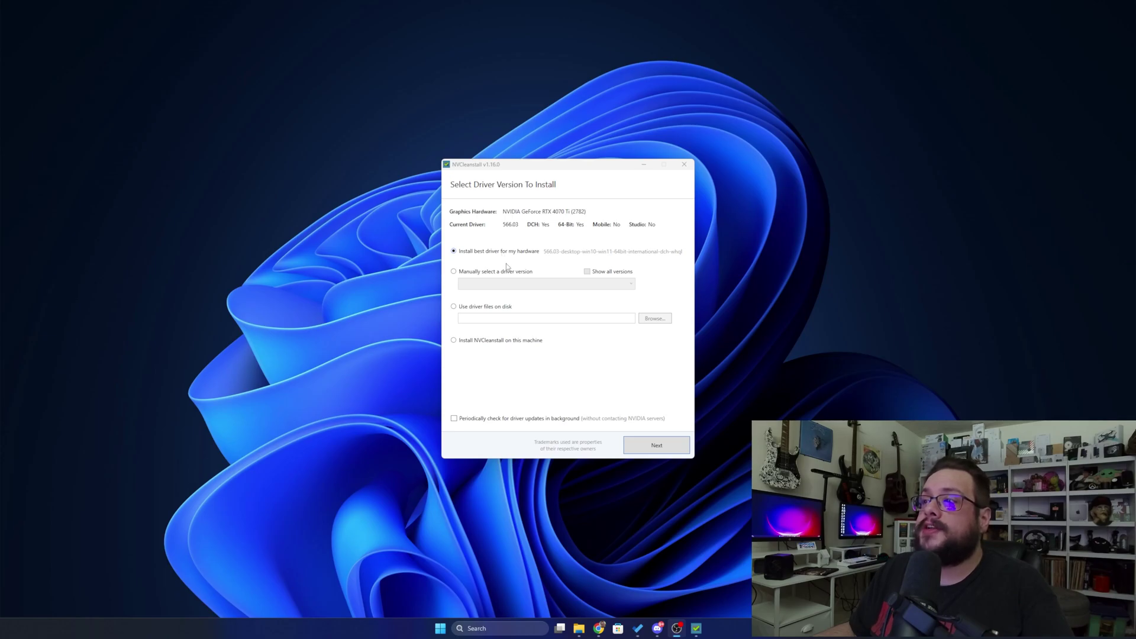
- Switch to manual driver version selection and browse the available versions list
click(486, 273)
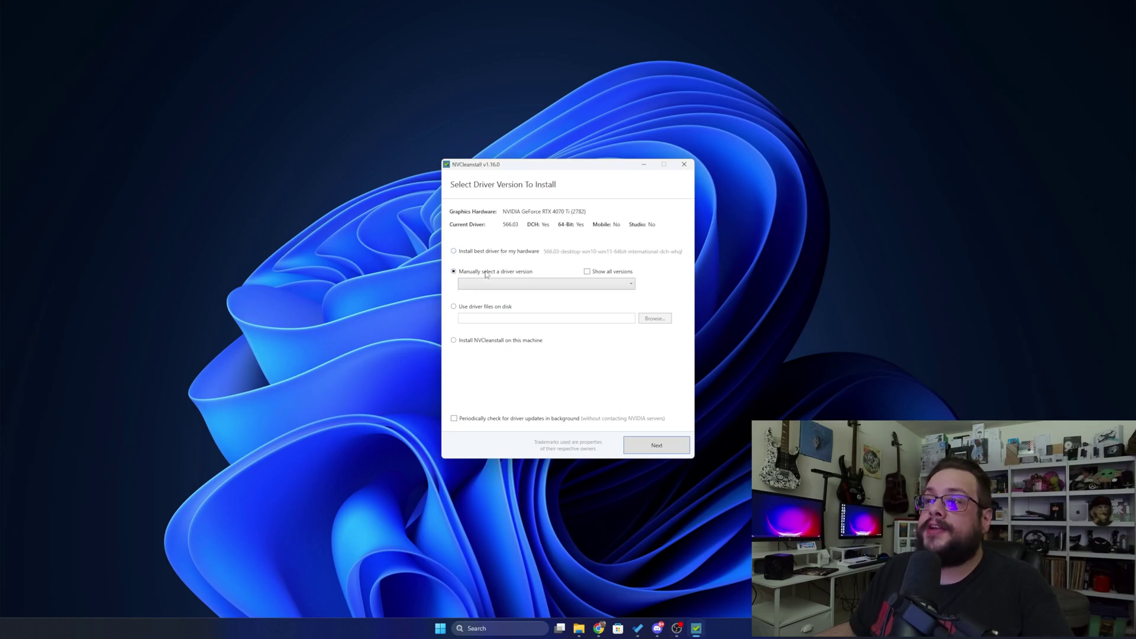
click(611, 284)
scroll(606, 309, down, 8)
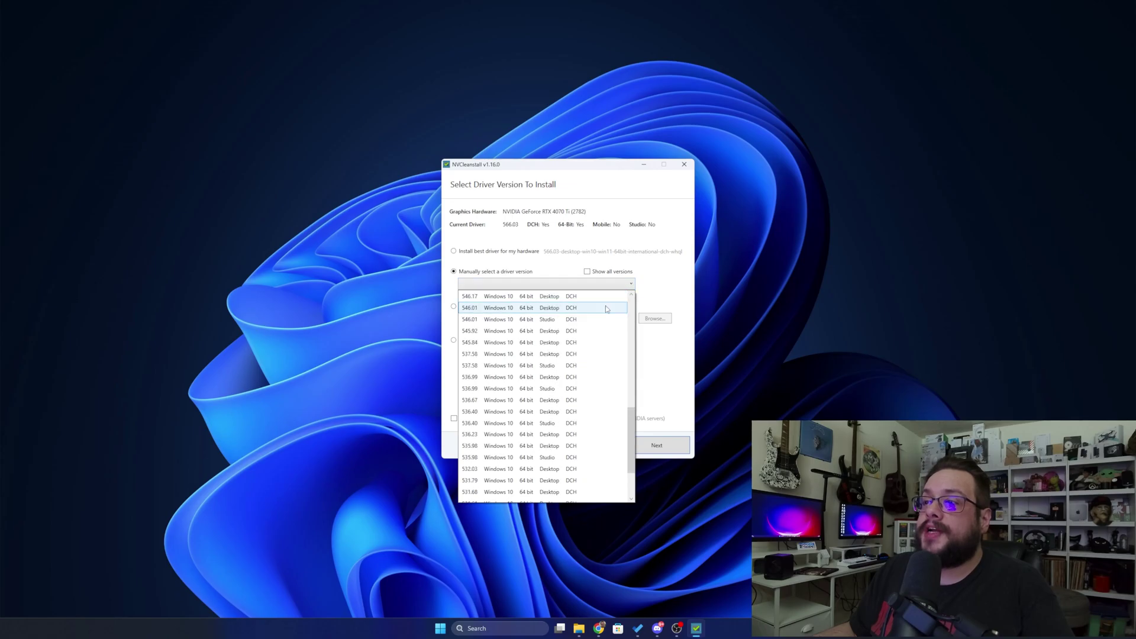
scroll(606, 309, up, 8)
scroll(606, 309, down, 8)
scroll(606, 309, up, 8)
- Show all driver versions, then revert to the best driver 566.03 and continue
click(589, 276)
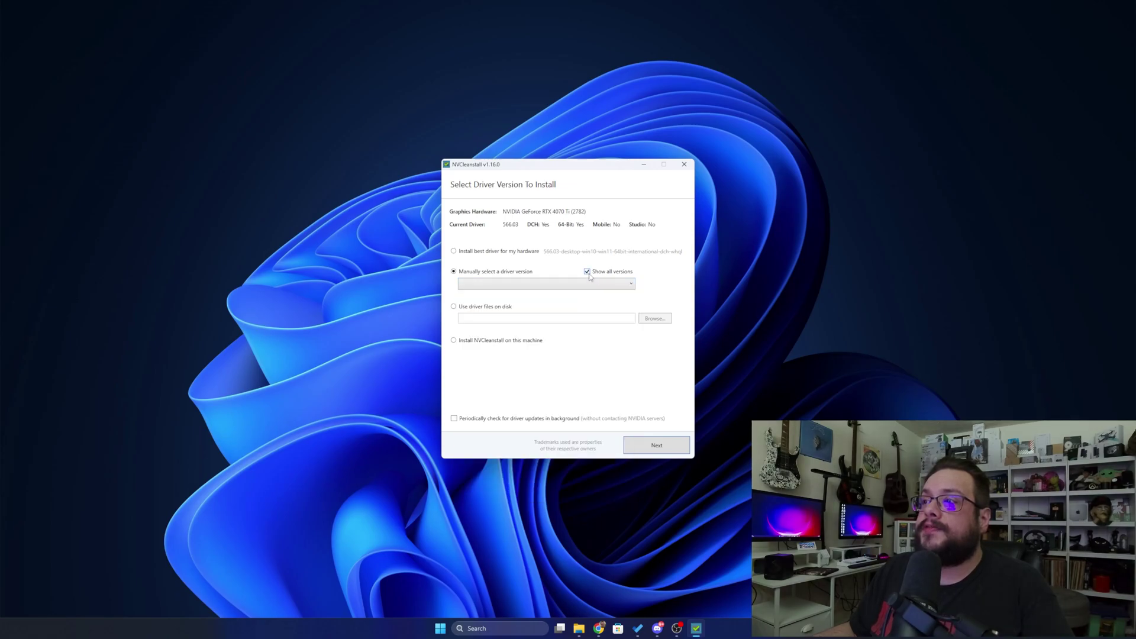
click(631, 285)
scroll(610, 305, down, 10)
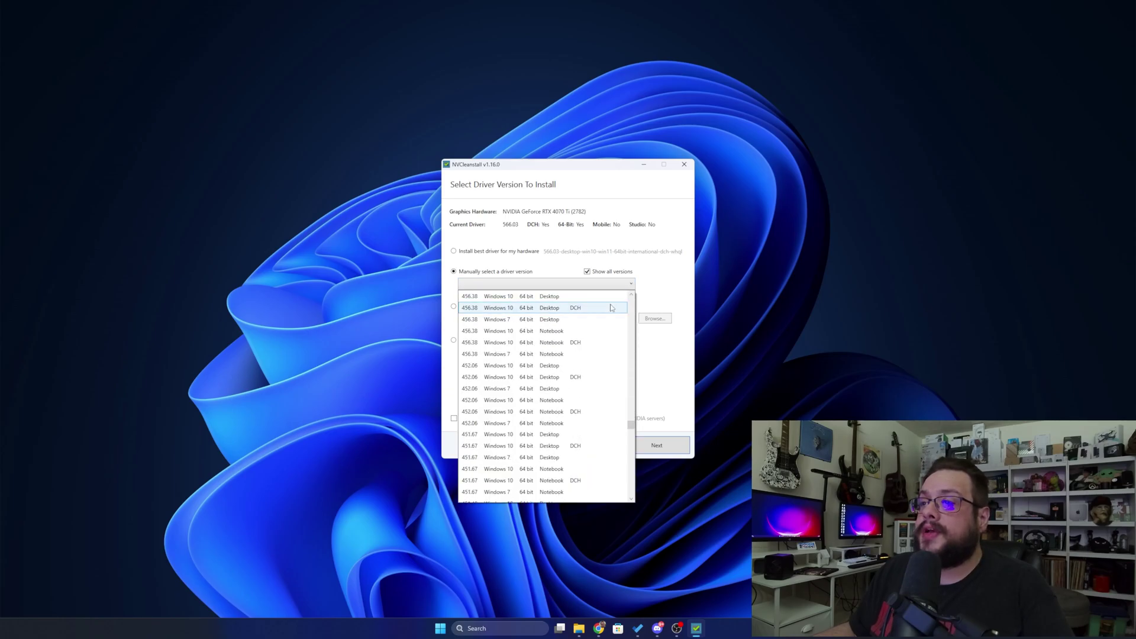
scroll(610, 308, down, 15)
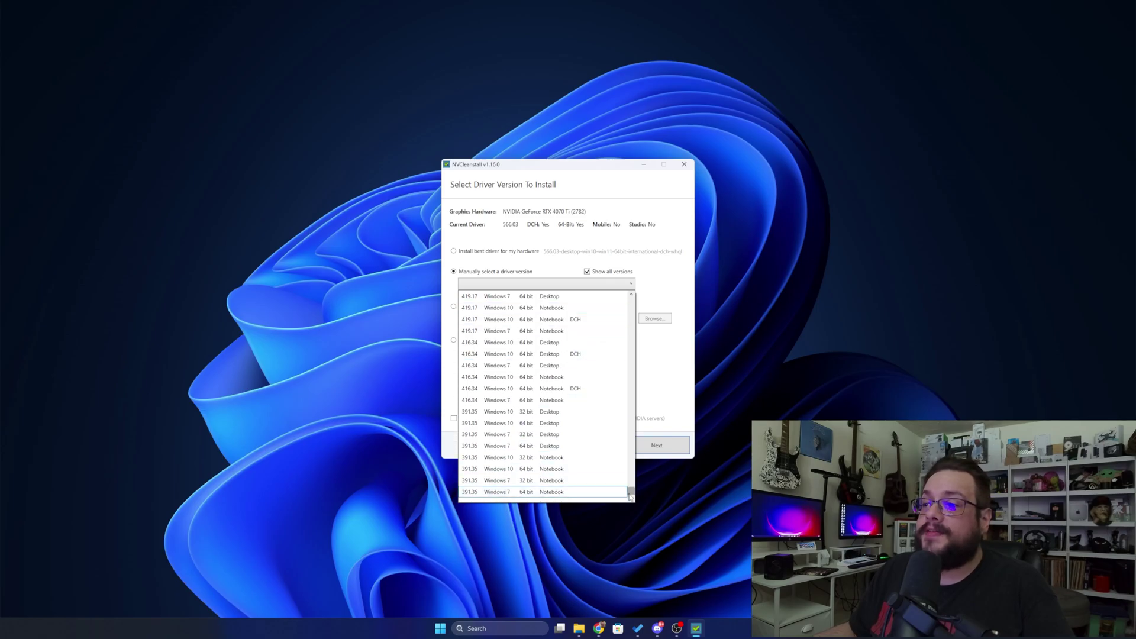
drag(631, 496, 635, 295)
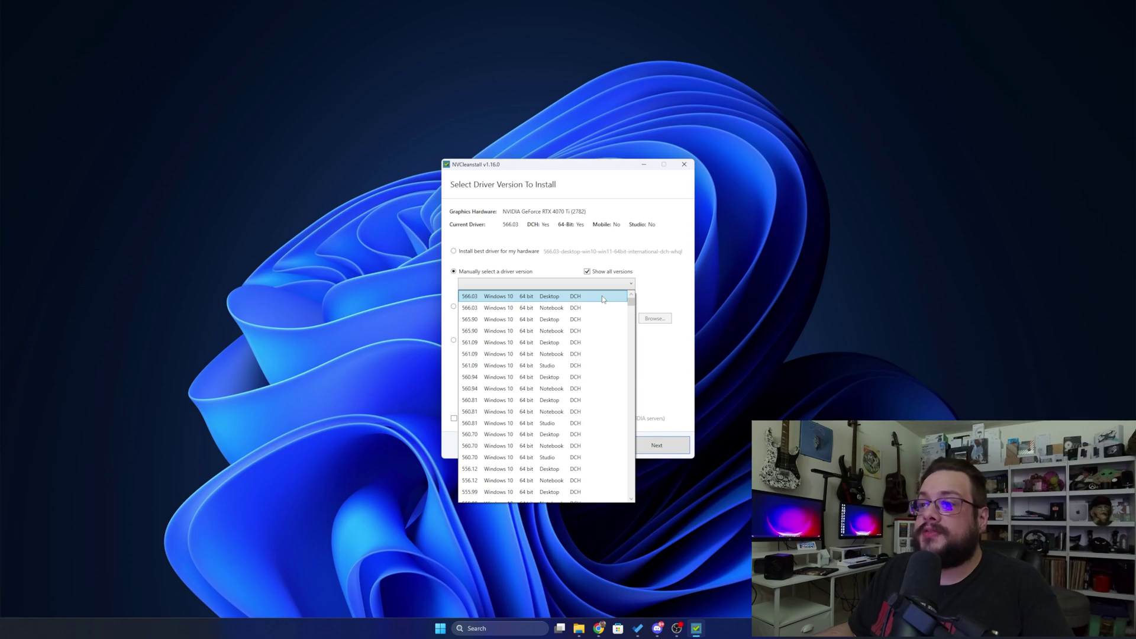
click(524, 261)
click(494, 254)
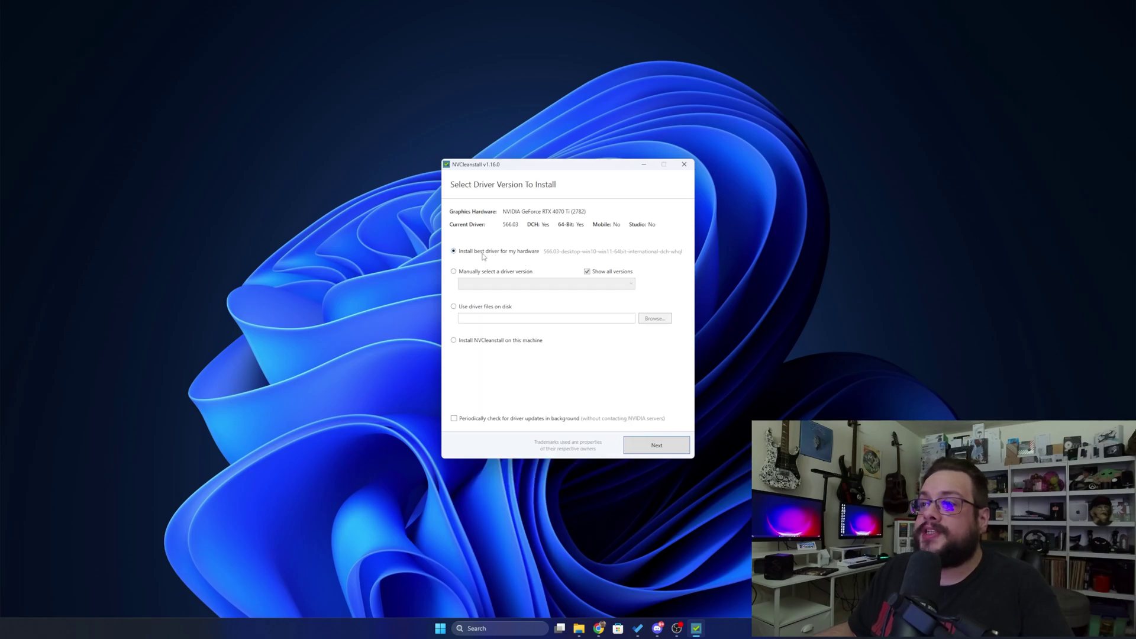
click(683, 445)
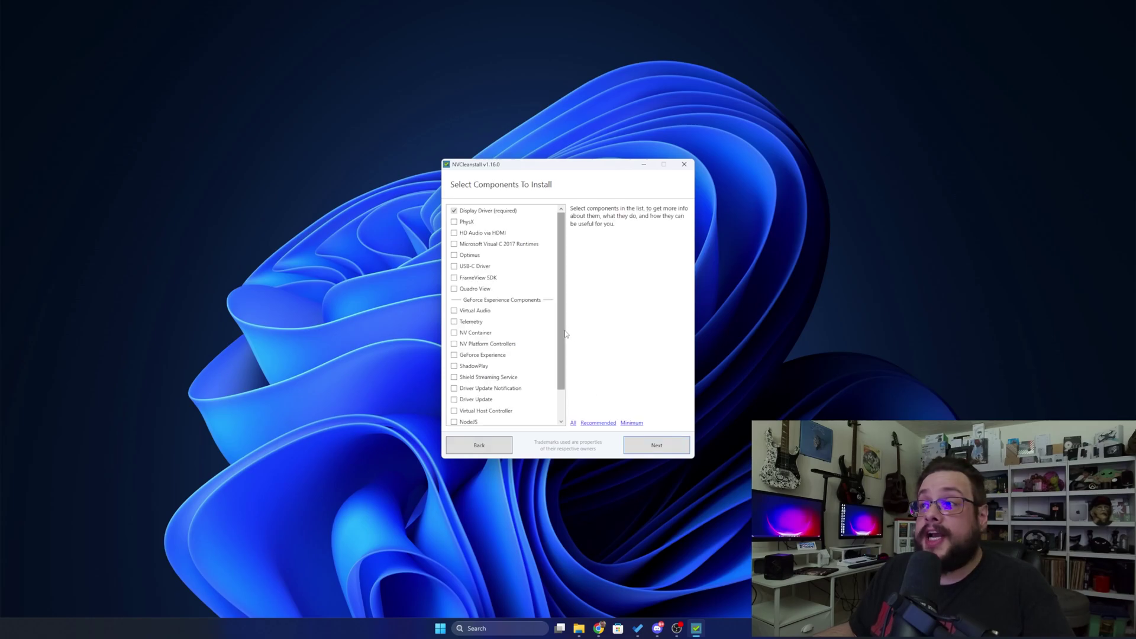
- Untick Visual C 2017 Runtimes, Optimus and USB-C Driver, and view FrameView SDK's description
scroll(560, 315, down, 1)
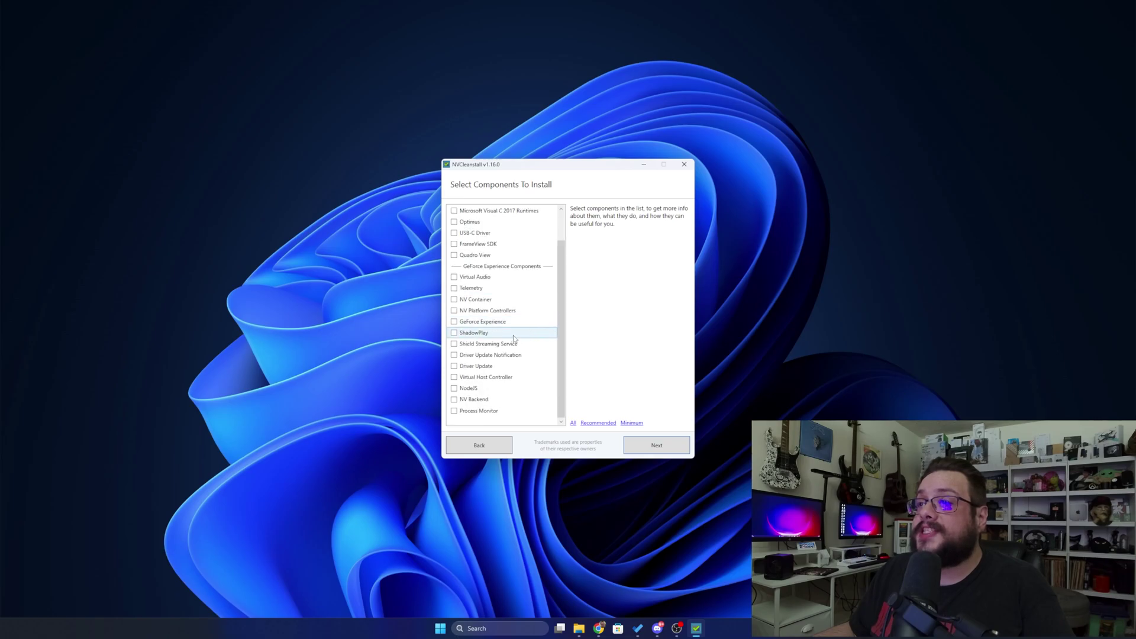
scroll(514, 333, up, 1)
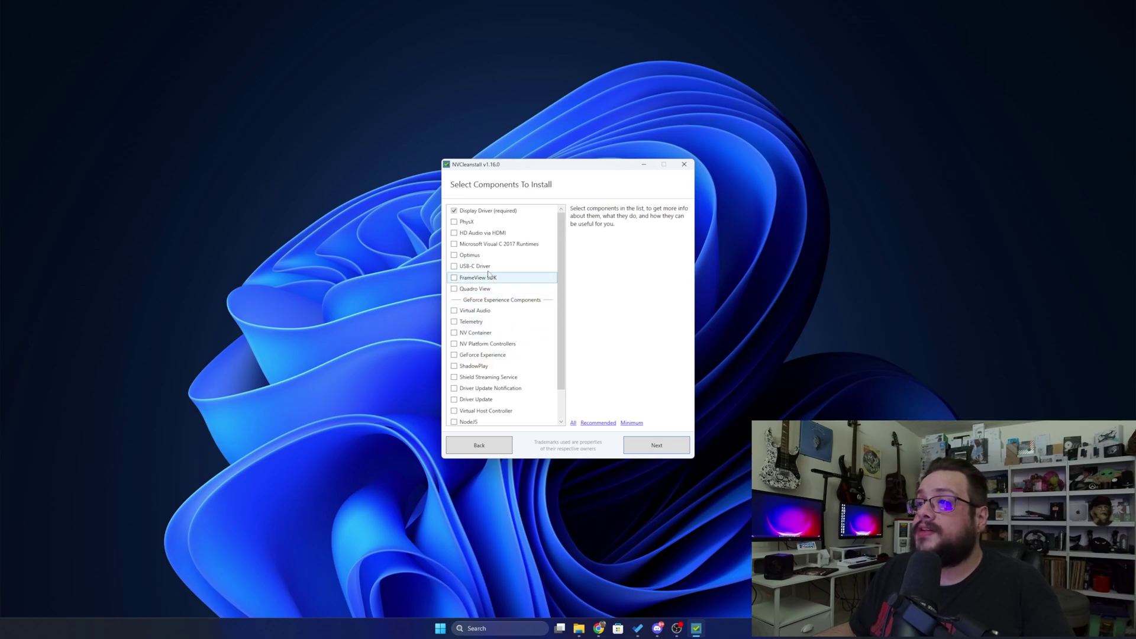
click(454, 222)
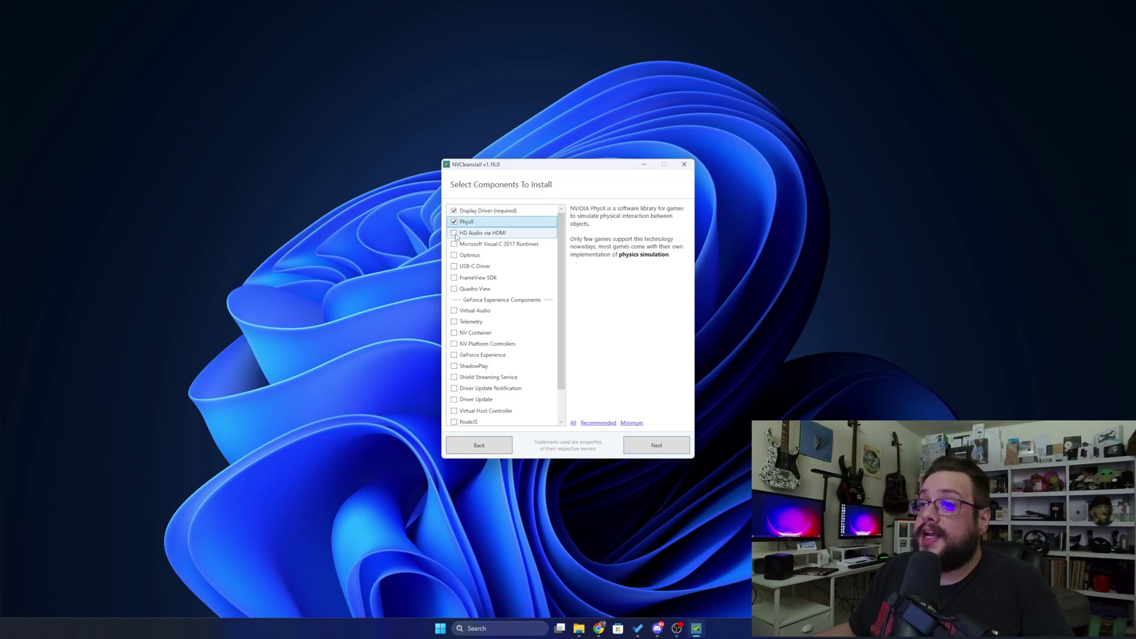
click(454, 234)
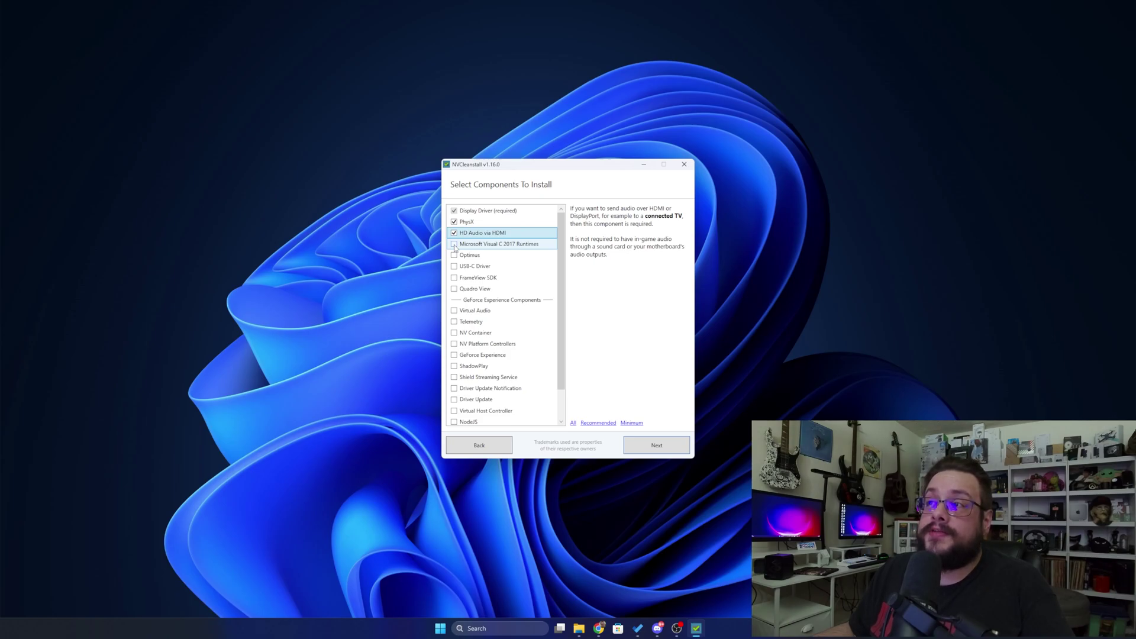
click(454, 245)
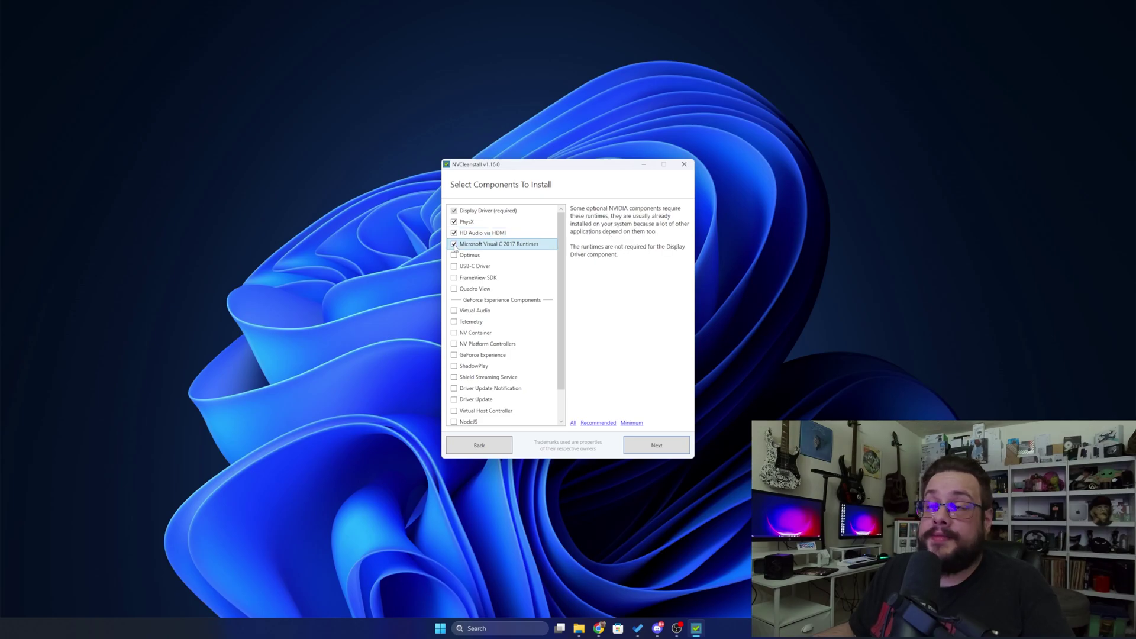
click(455, 256)
click(454, 267)
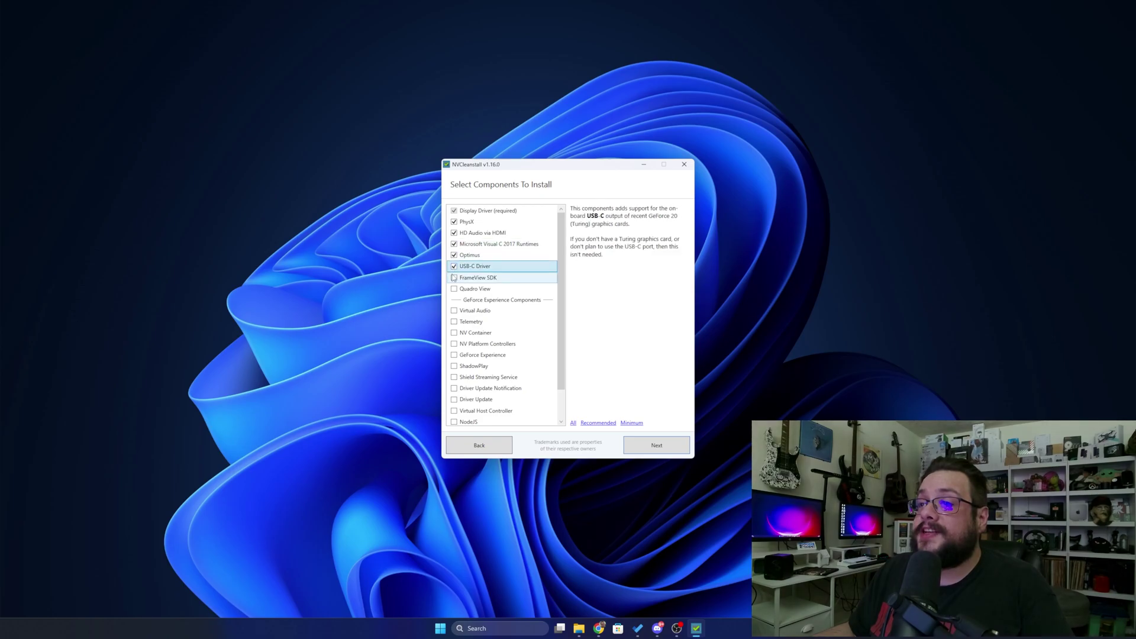
click(454, 278)
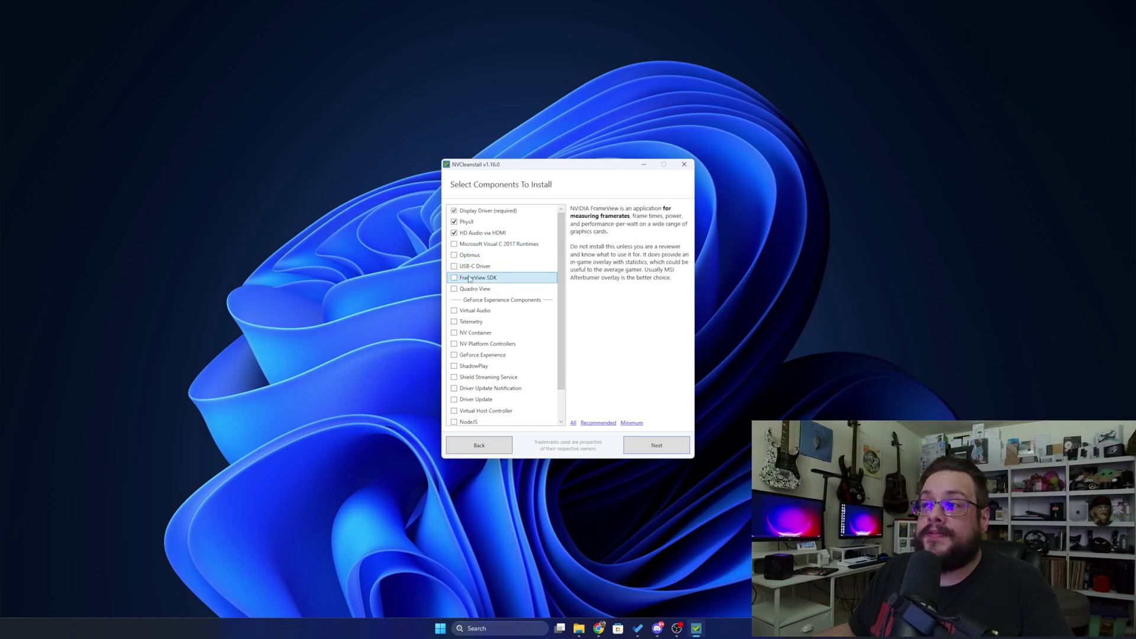
scroll(470, 280, down, 1)
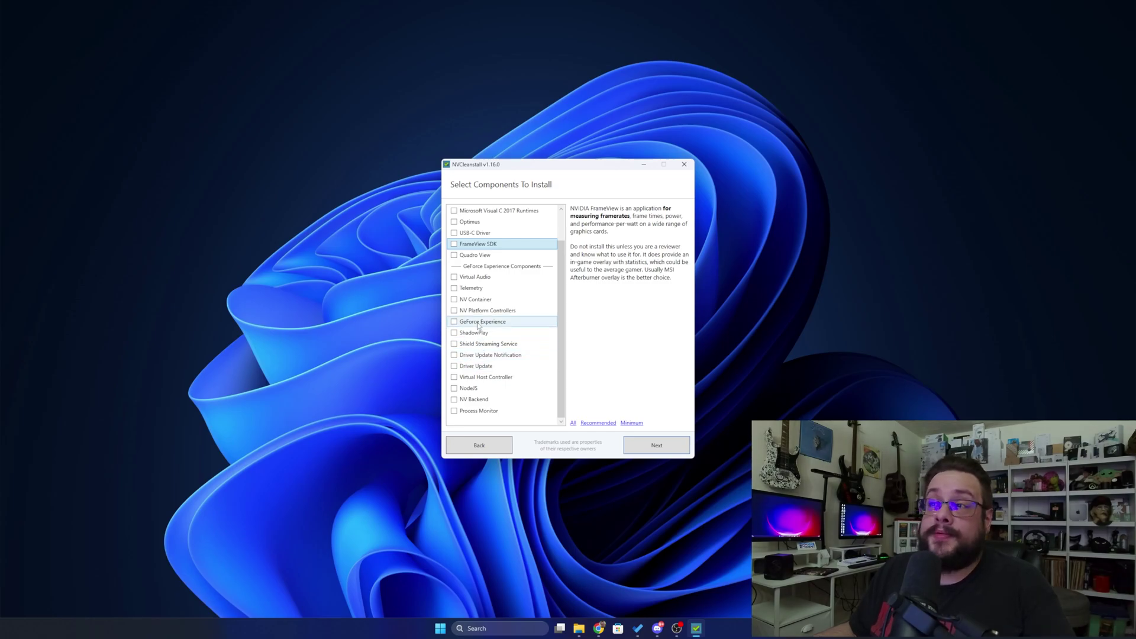
- Uncheck the PhysX and HD Audio via HDMI components
scroll(473, 324, up, 1)
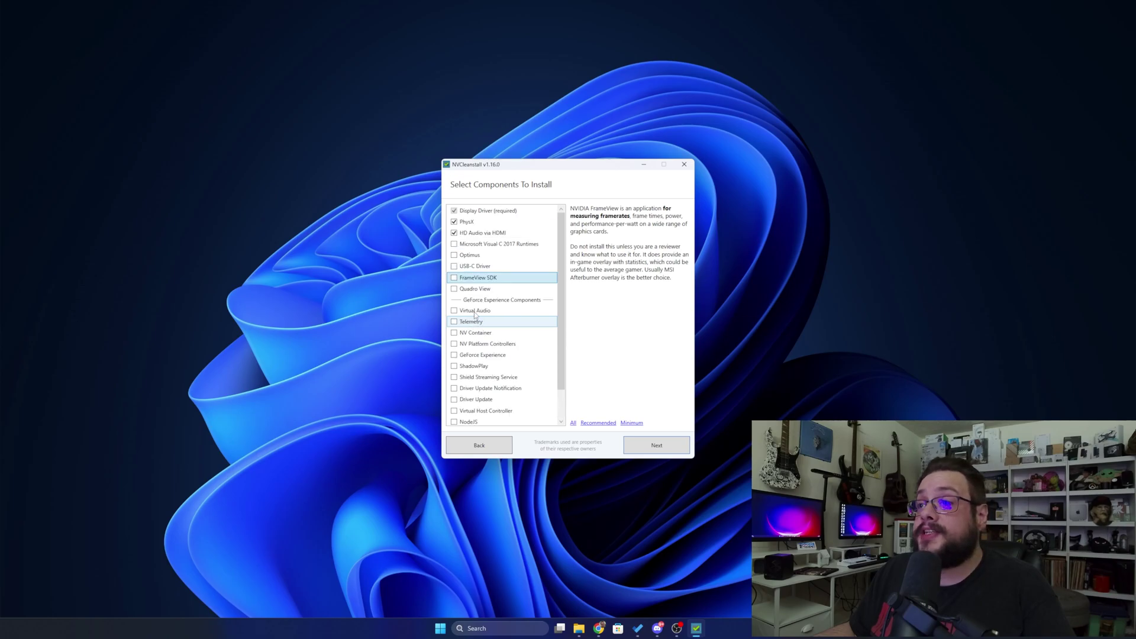
click(471, 233)
click(458, 222)
click(455, 222)
click(455, 233)
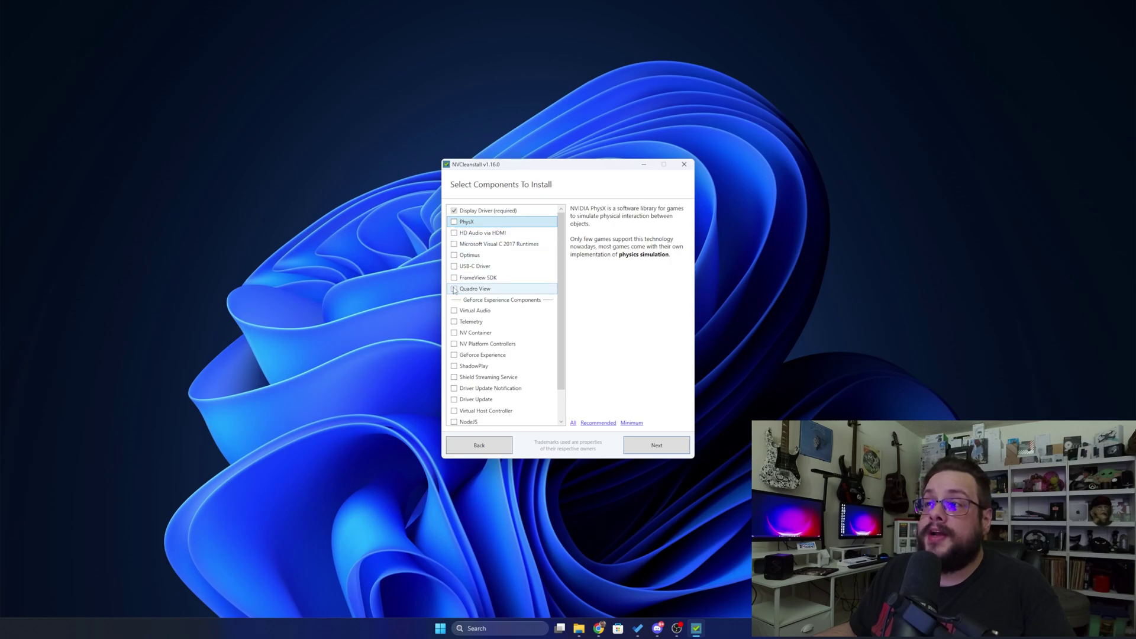
scroll(464, 314, down, 1)
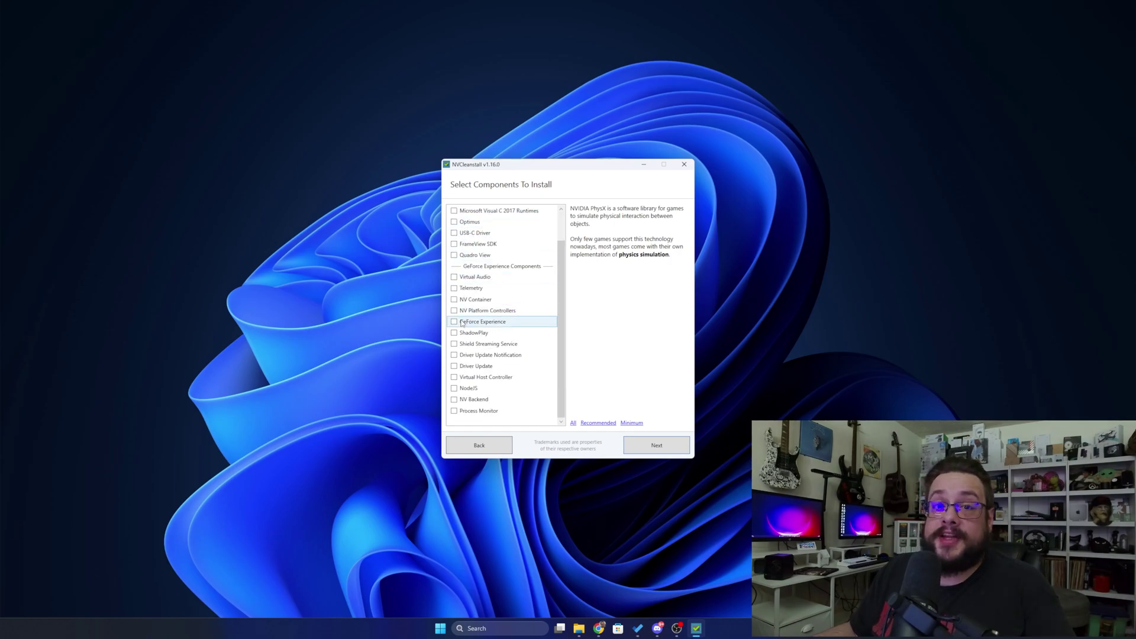
scroll(467, 379, up, 1)
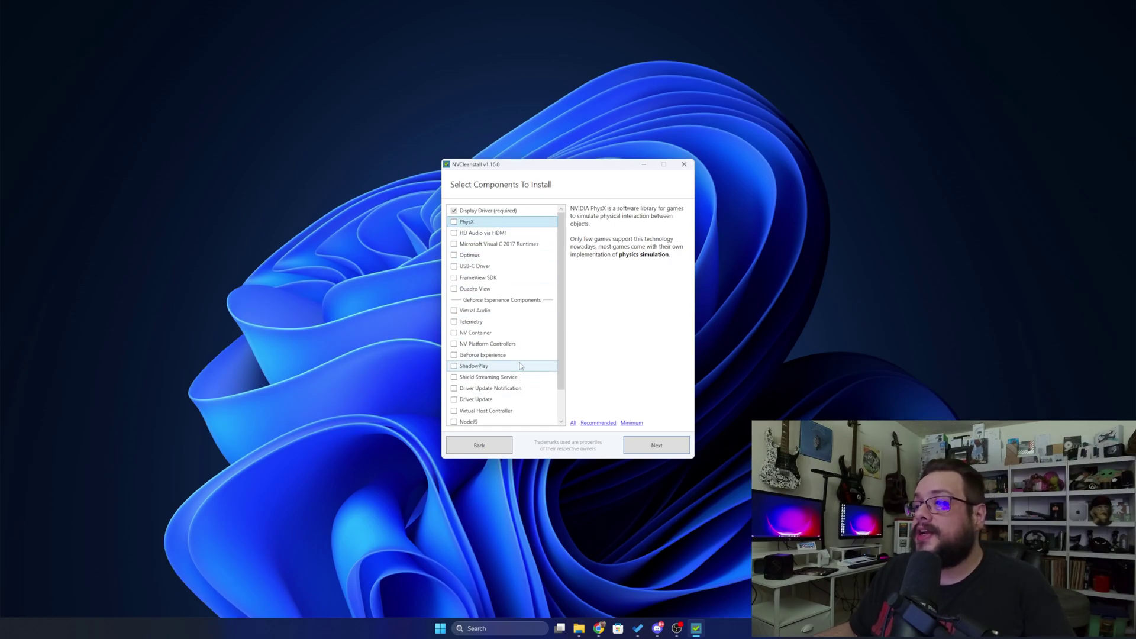
- Apply the Recommended components, add GeForce Experience, and prepare the driver sources
click(590, 423)
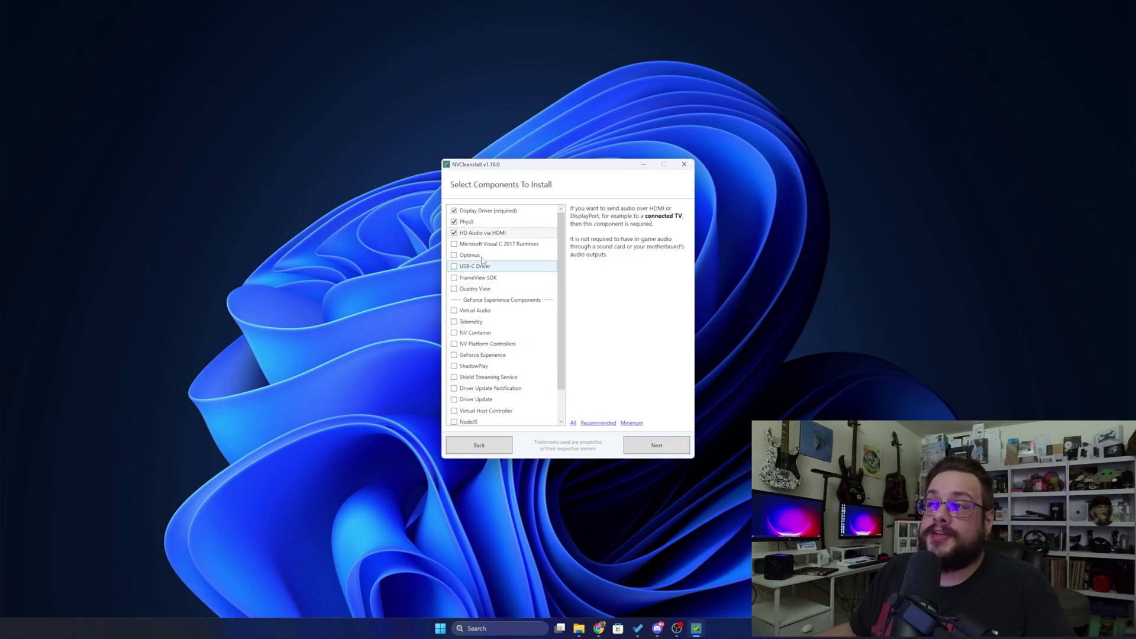
click(496, 311)
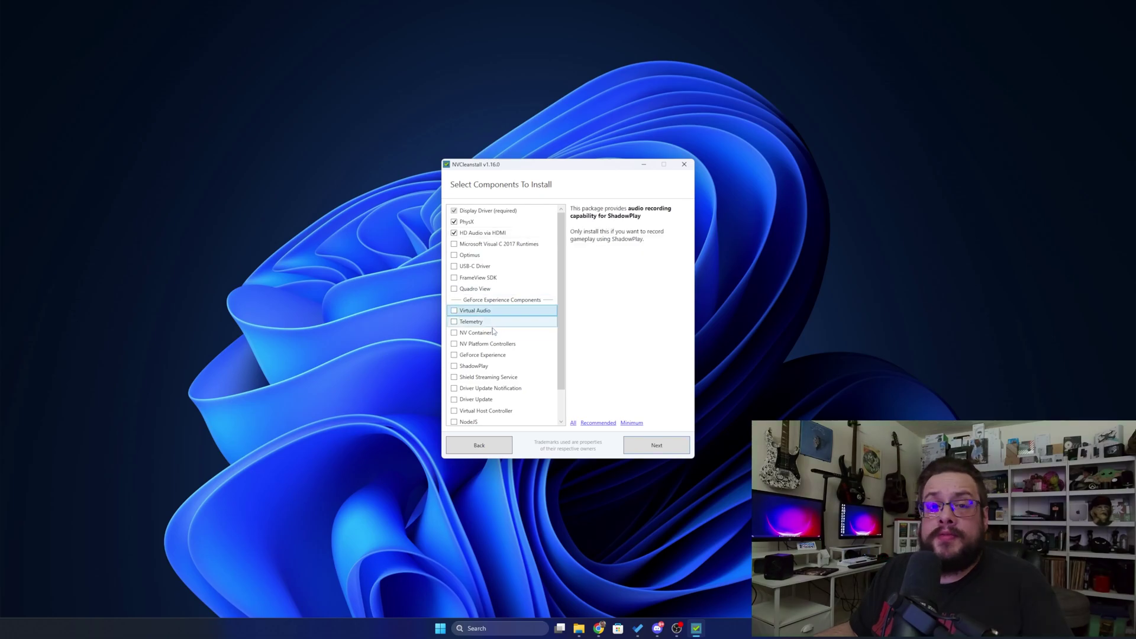
click(454, 355)
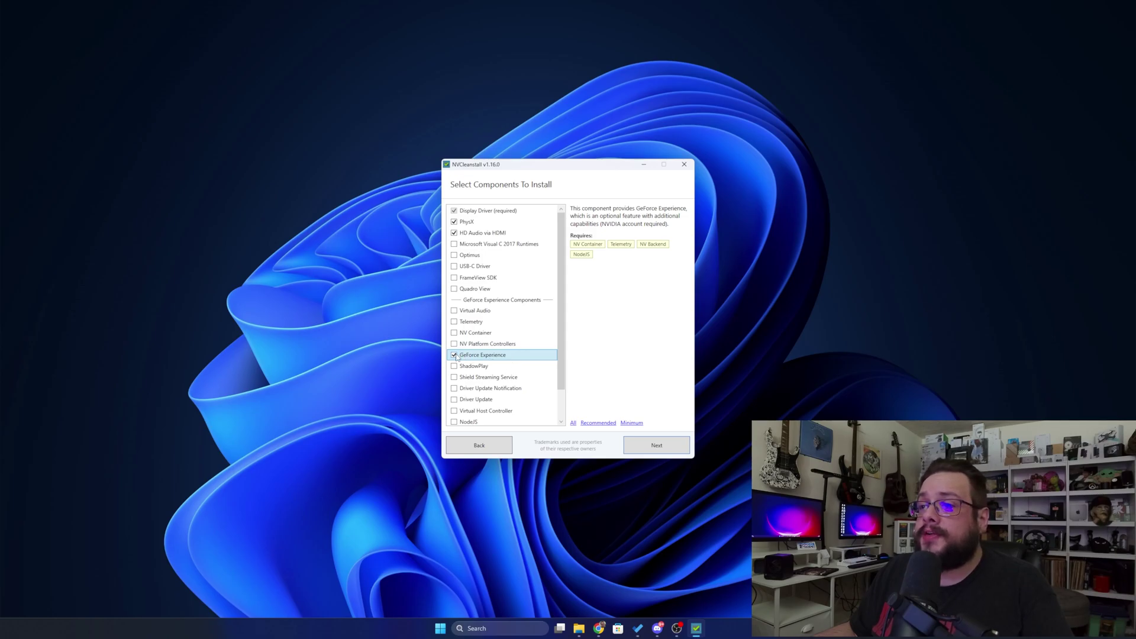
click(657, 445)
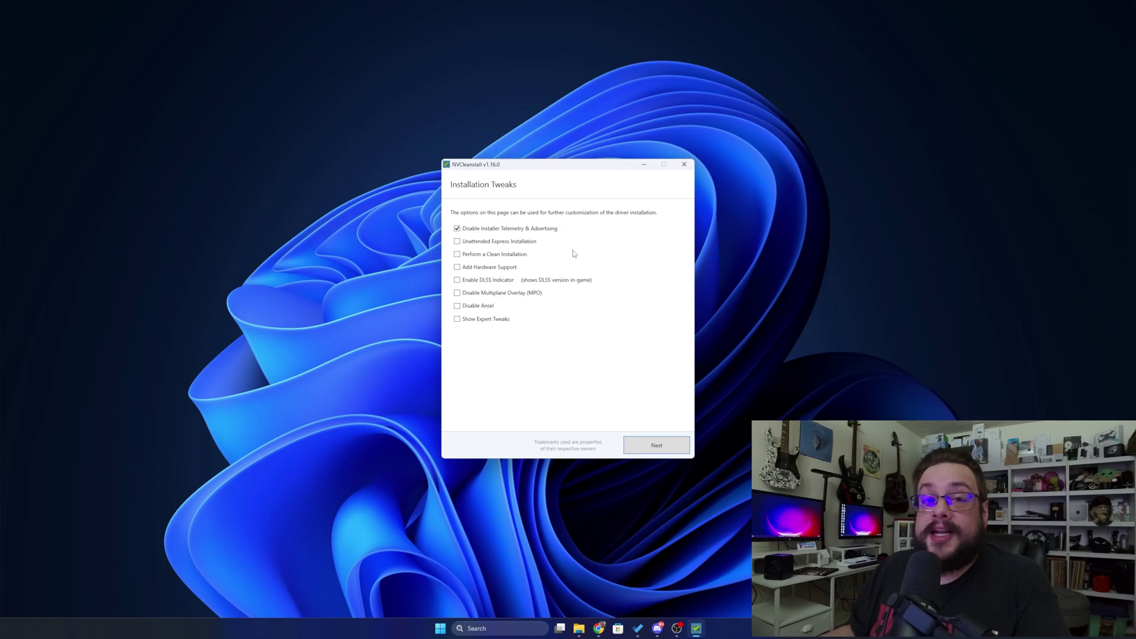
- Enable Unattended Express Installation, leave Add Hardware Support off, and build the finished installer
click(535, 244)
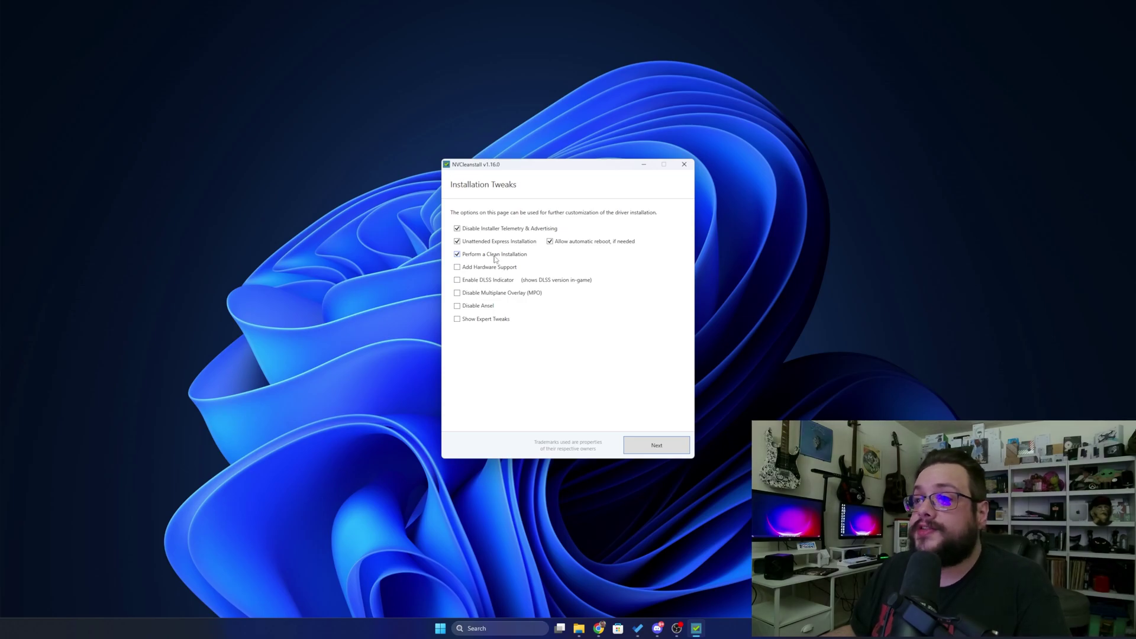
click(496, 267)
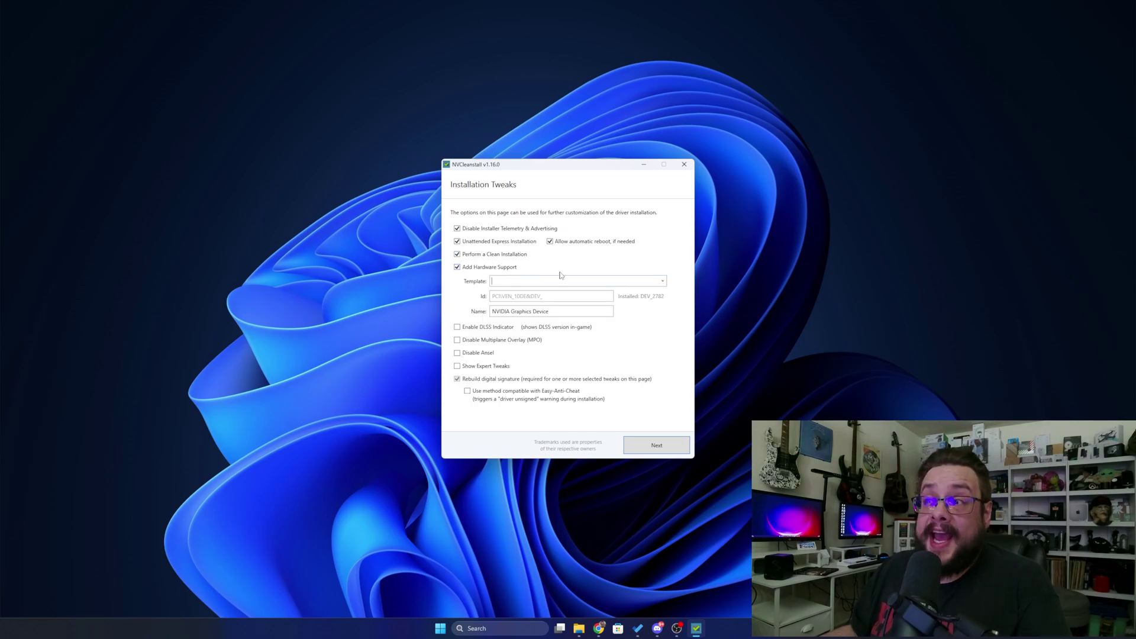
click(663, 281)
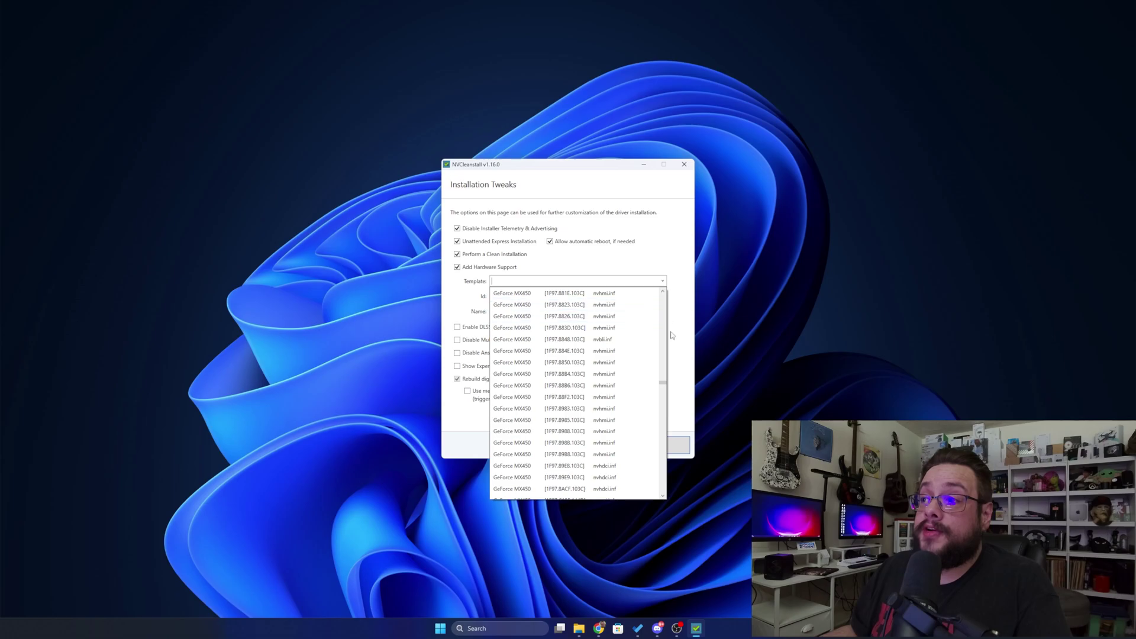
drag(663, 384, 663, 437)
scroll(663, 438, down, 5)
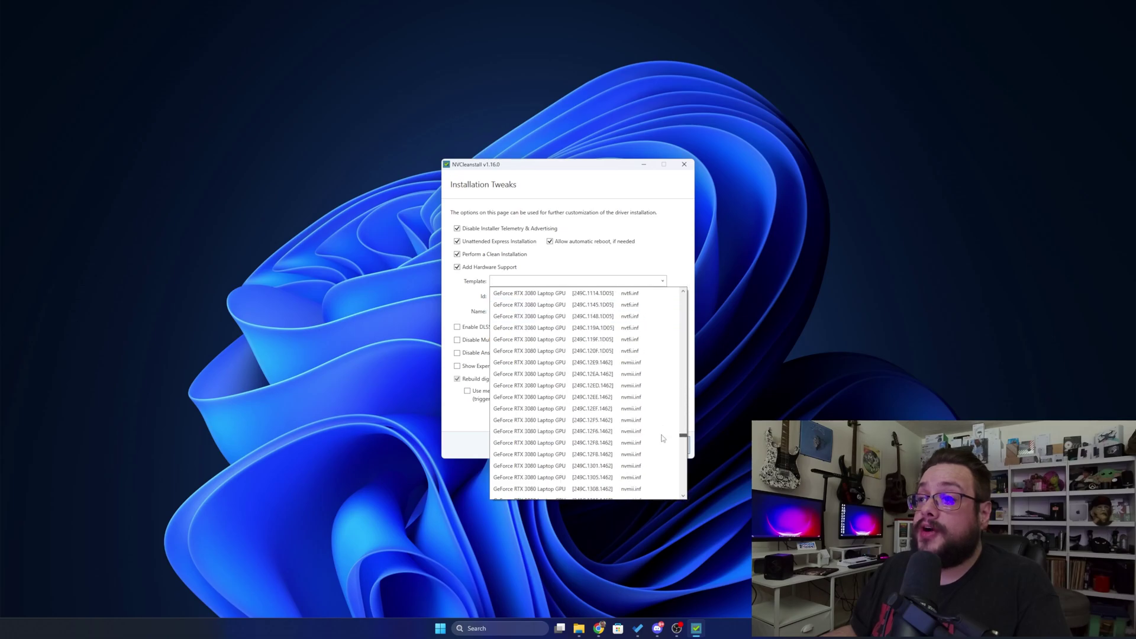
click(461, 271)
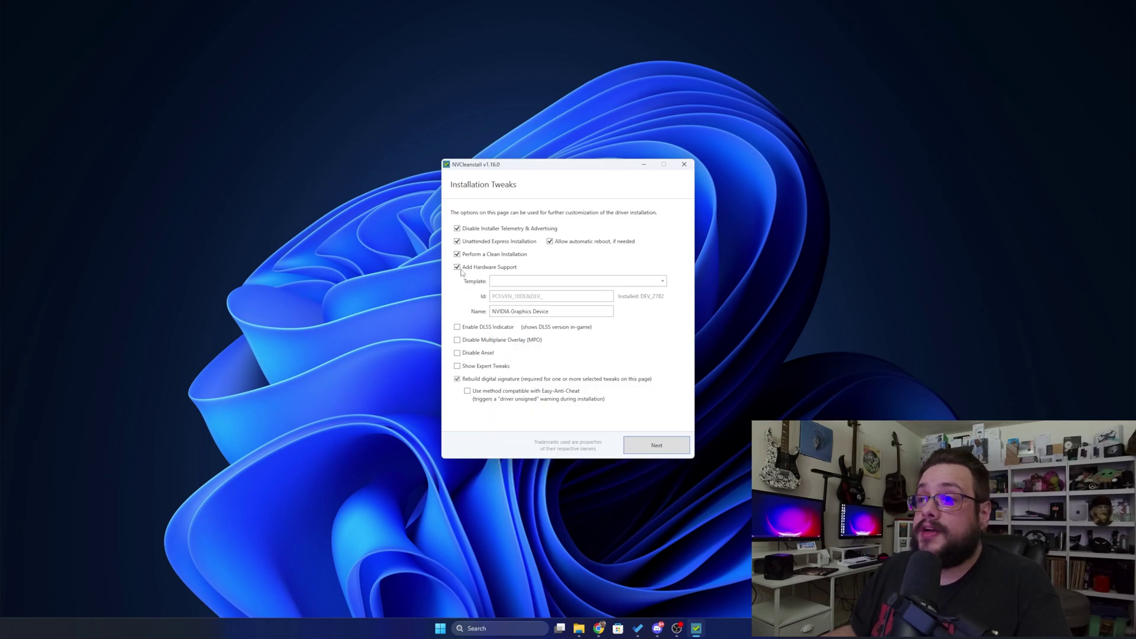
click(461, 269)
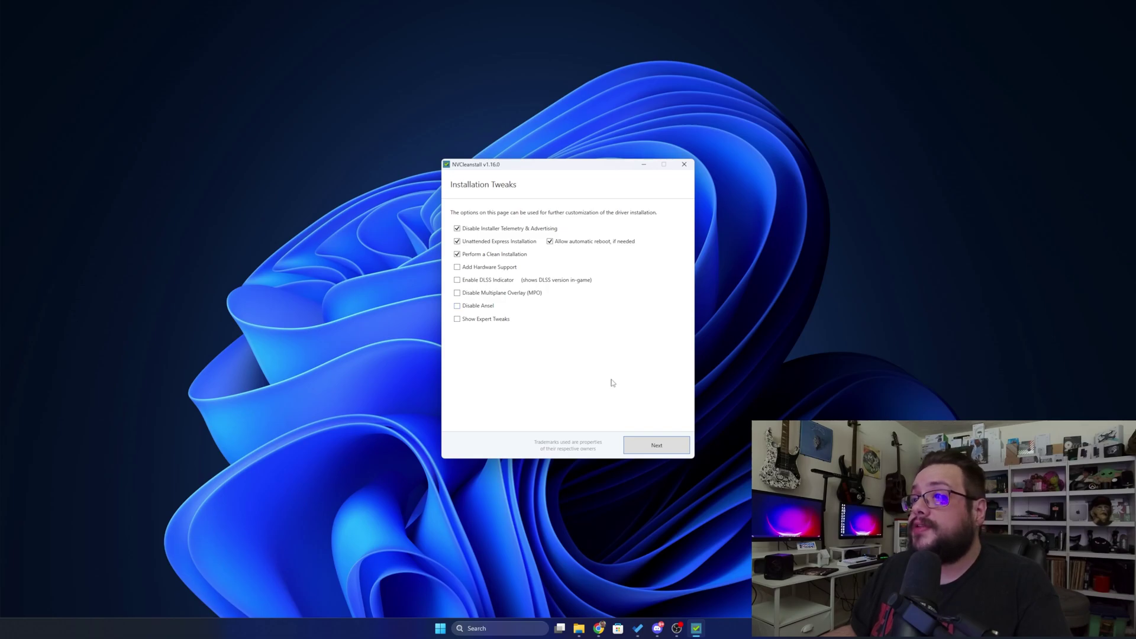
click(656, 445)
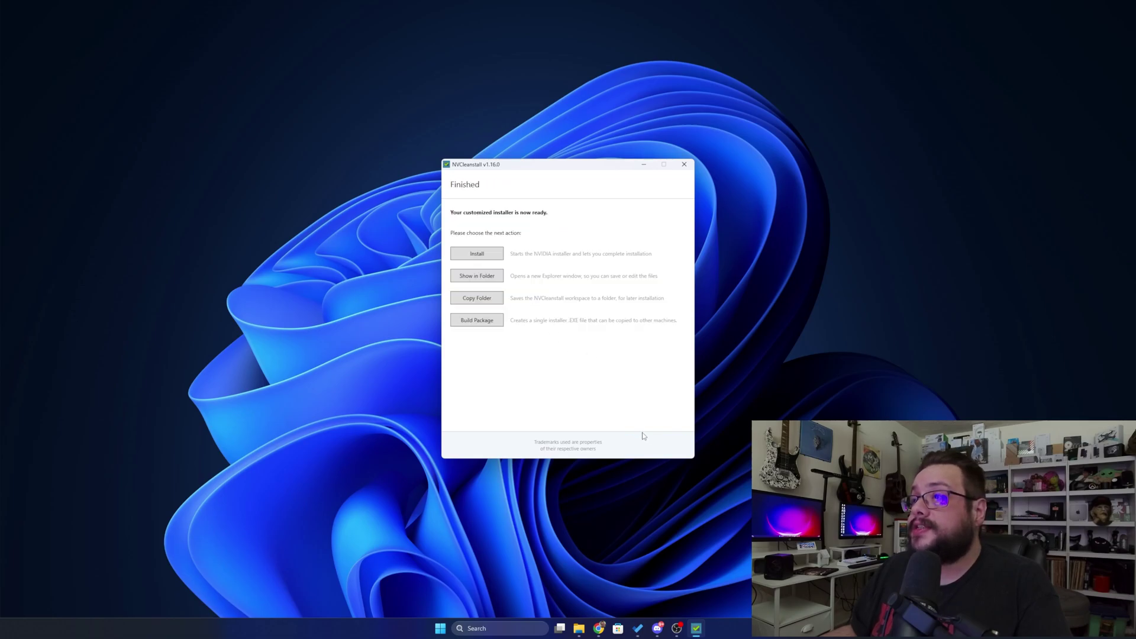